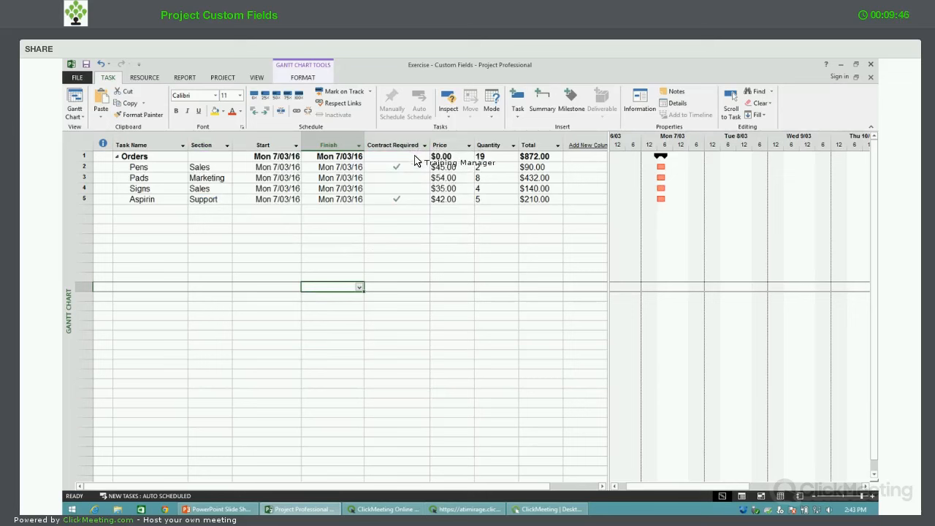
Step: Set the Contract Required value of the Orders summary task to No
{"action": "left_click", "coordinate": [420, 157]}
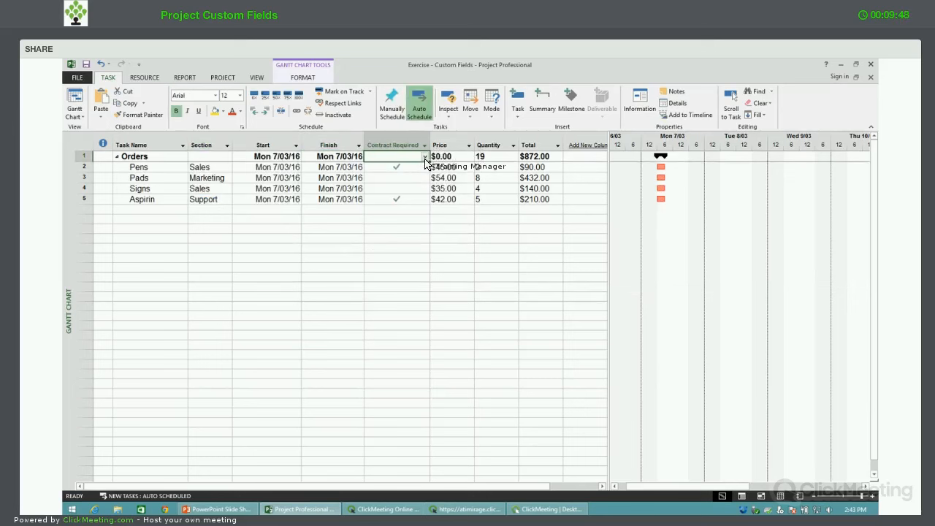
{"action": "left_click", "coordinate": [425, 158]}
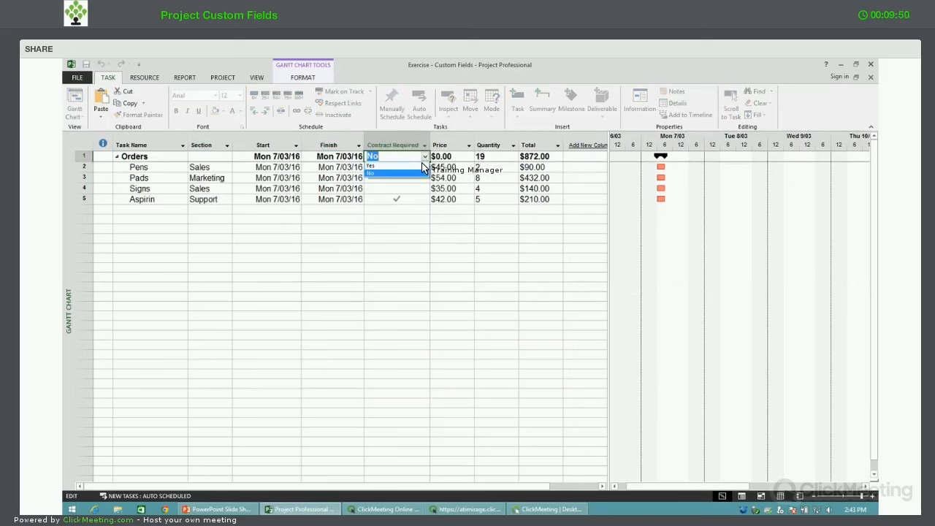
{"action": "left_click", "coordinate": [418, 170]}
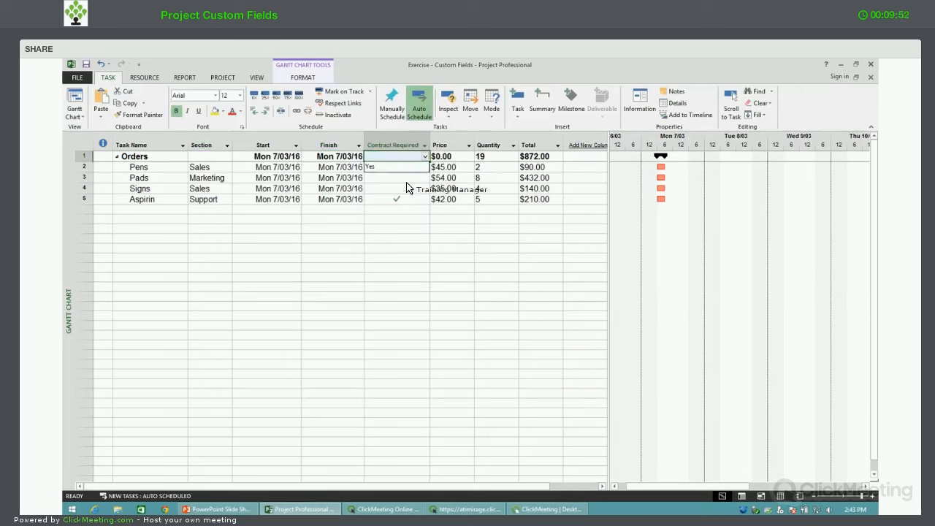
{"action": "left_click", "coordinate": [391, 180]}
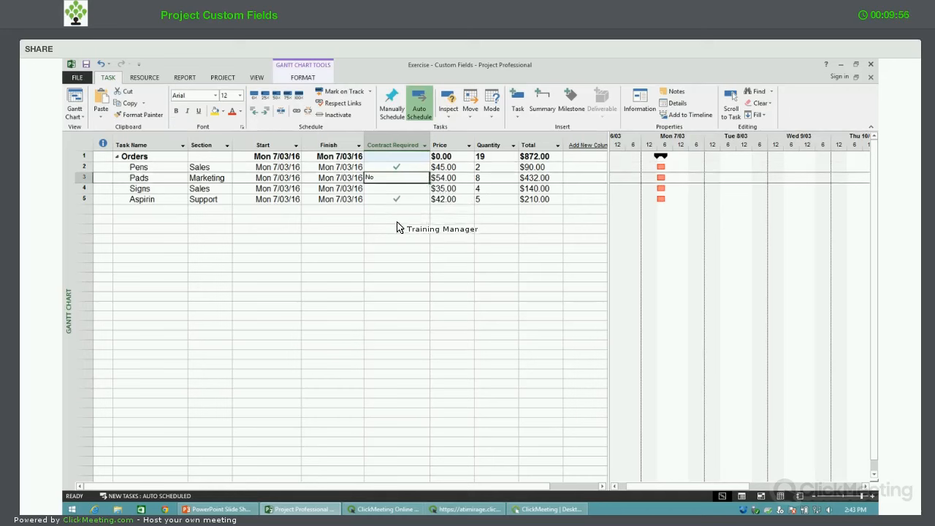
{"action": "left_click", "coordinate": [413, 220]}
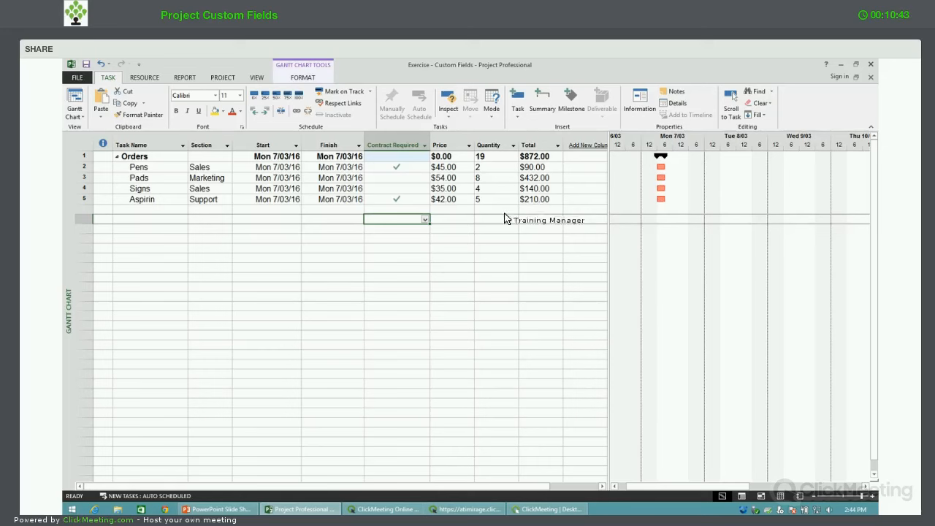
Step: Open the custom fields settings for tasks and set the field type to Text
{"action": "left_click", "coordinate": [303, 78]}
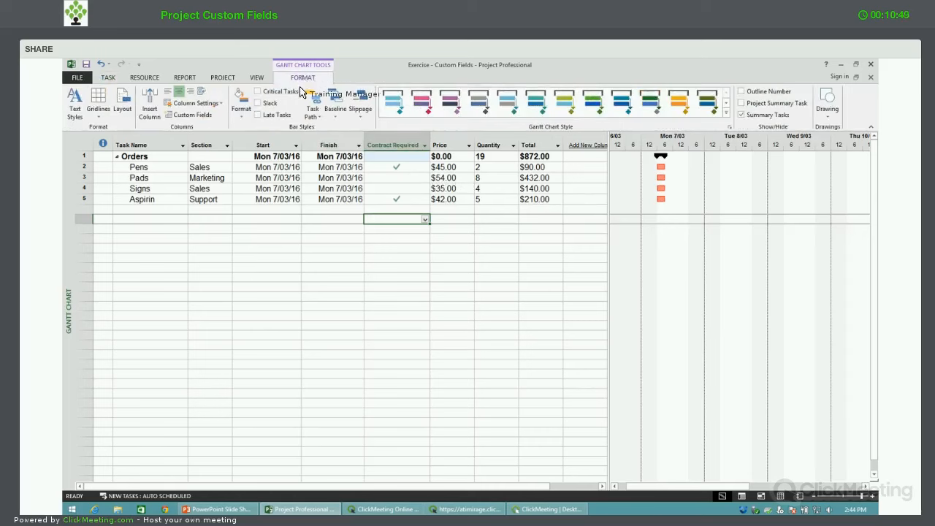
{"action": "left_click", "coordinate": [192, 115]}
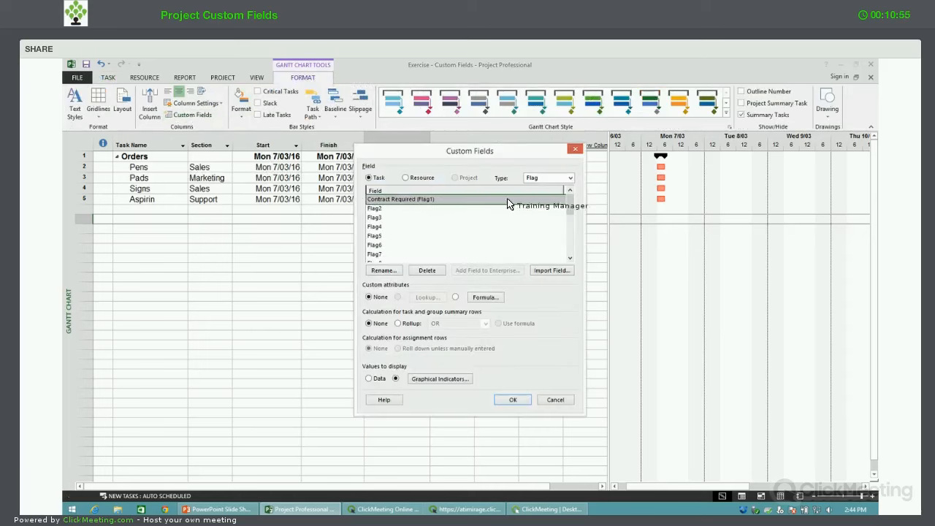
{"action": "left_click", "coordinate": [571, 179]}
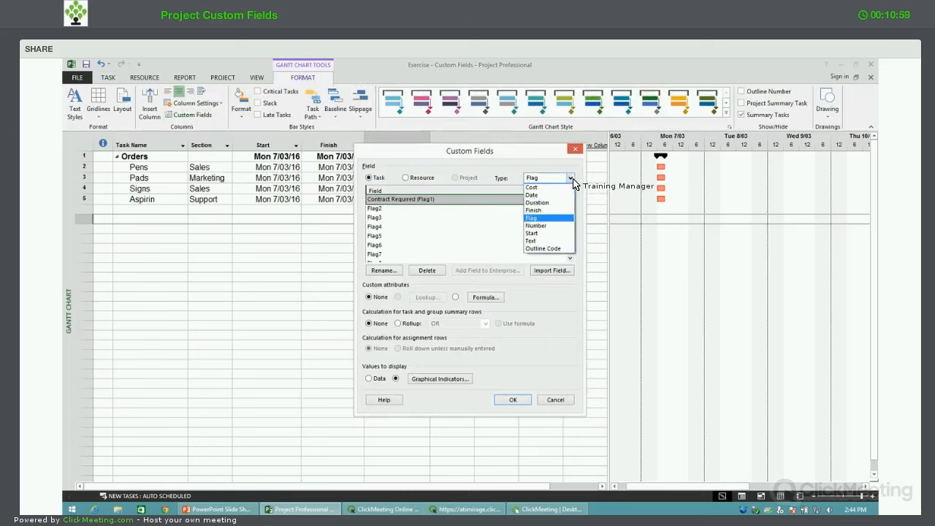
{"action": "left_click", "coordinate": [536, 218]}
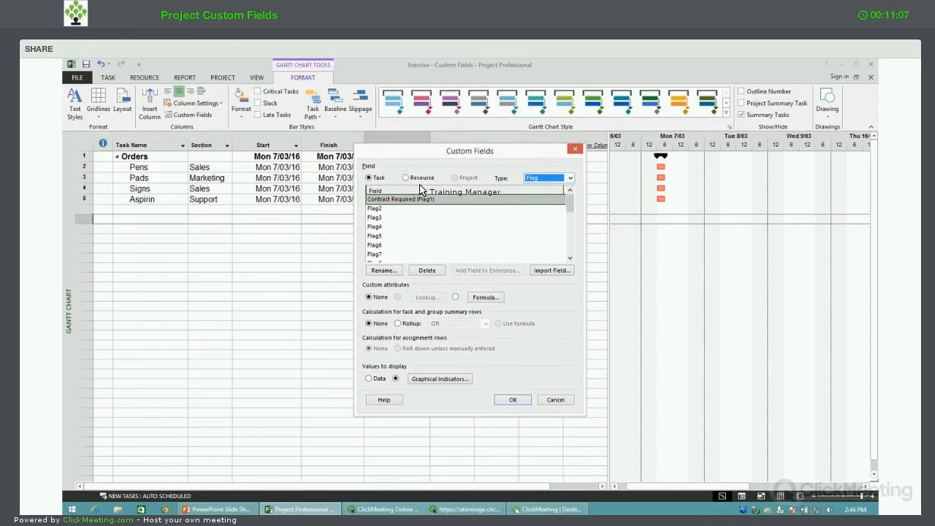
{"action": "left_click", "coordinate": [571, 179]}
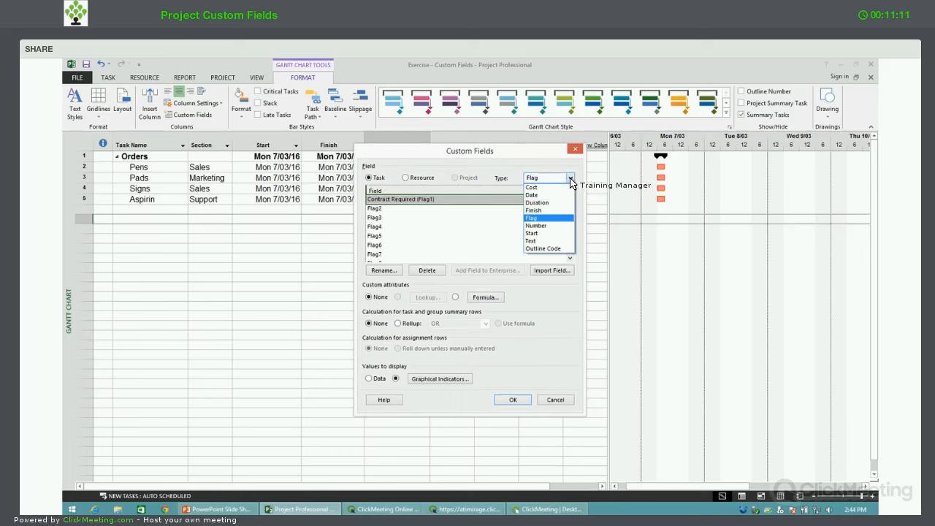
{"action": "left_click", "coordinate": [542, 241]}
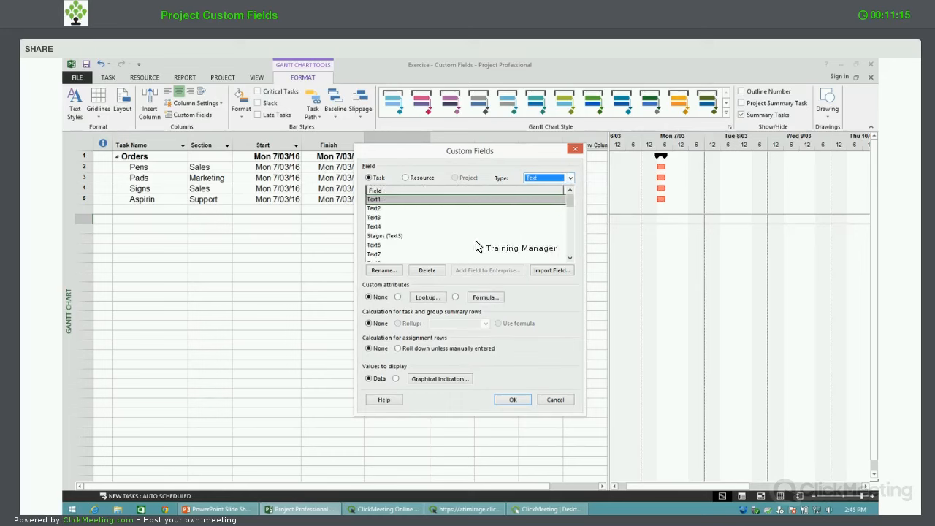
Step: Rename the custom task field Text2 as Risk
{"action": "left_click", "coordinate": [379, 209]}
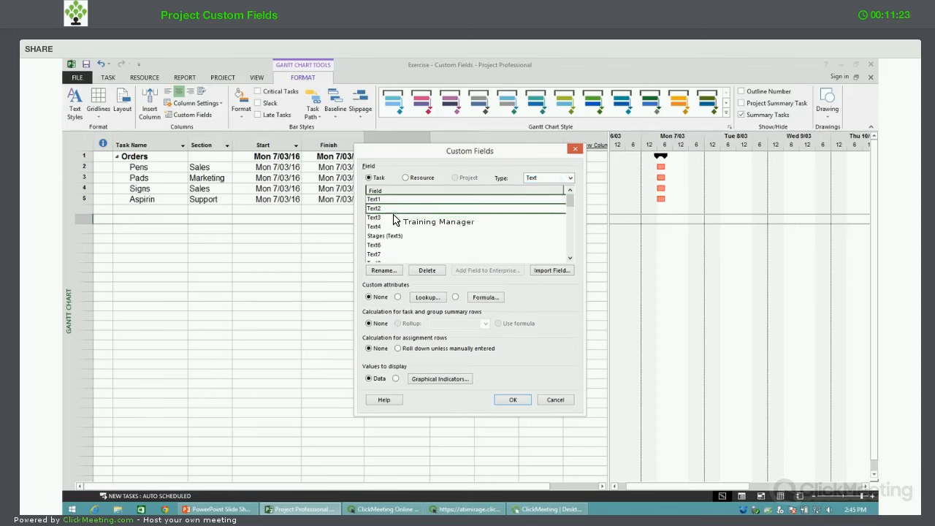
{"action": "left_click", "coordinate": [383, 271]}
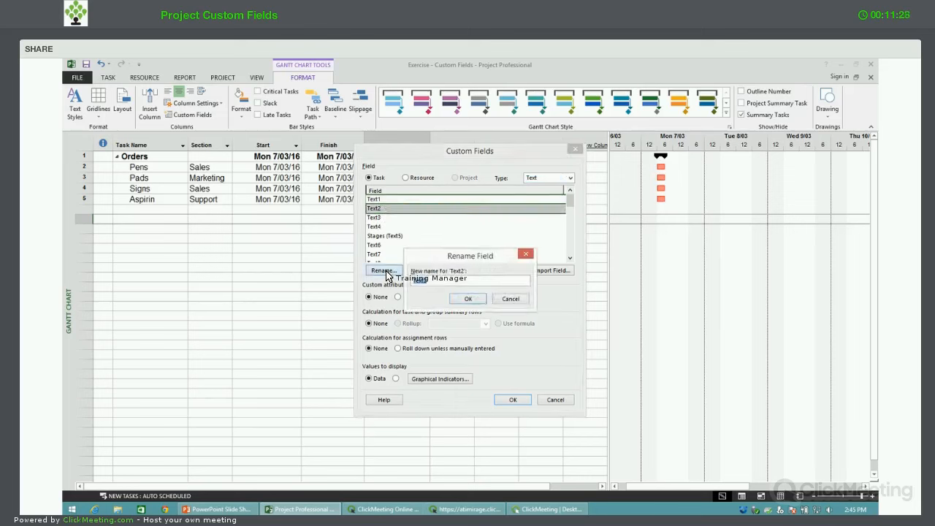
{"action": "type", "text": "Risk"}
{"action": "left_click", "coordinate": [470, 300]}
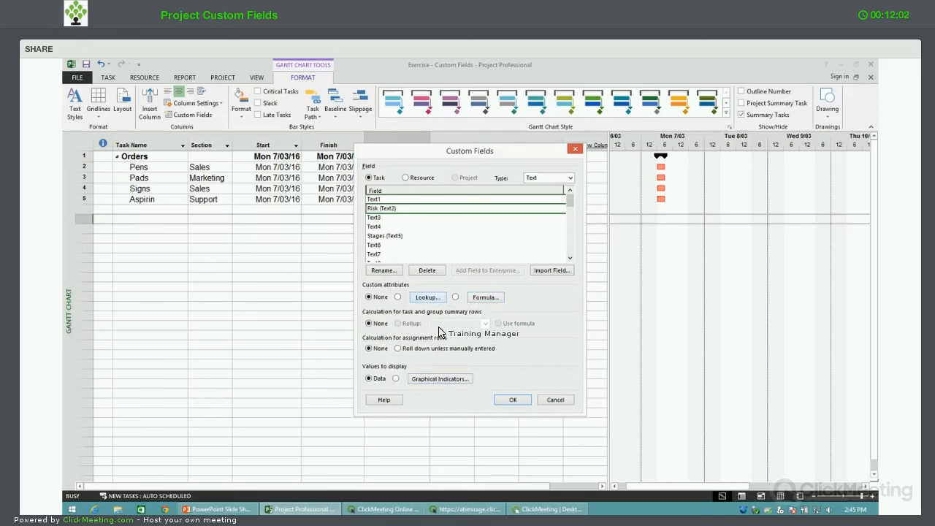
Step: Create a lookup table for the Risk field with the values High, Medium and Low
{"action": "left_click", "coordinate": [434, 300]}
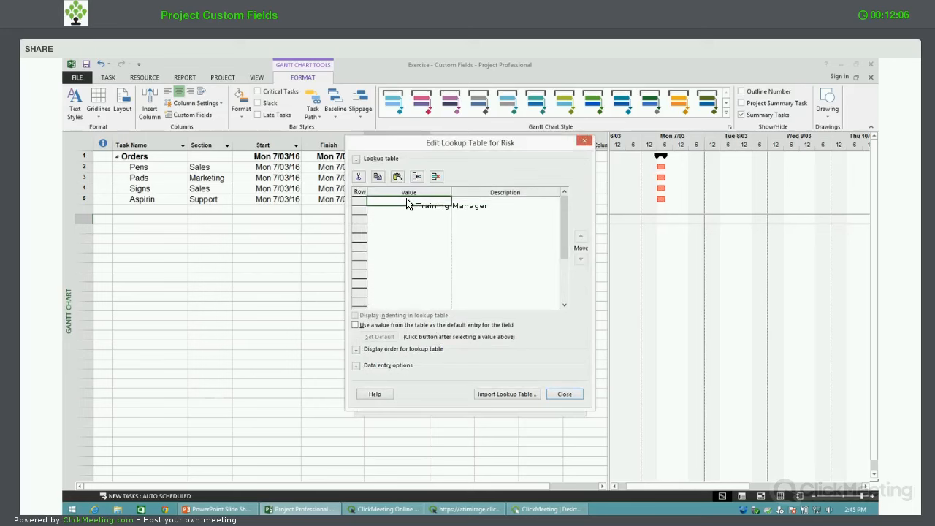
{"action": "type", "text": "H"}
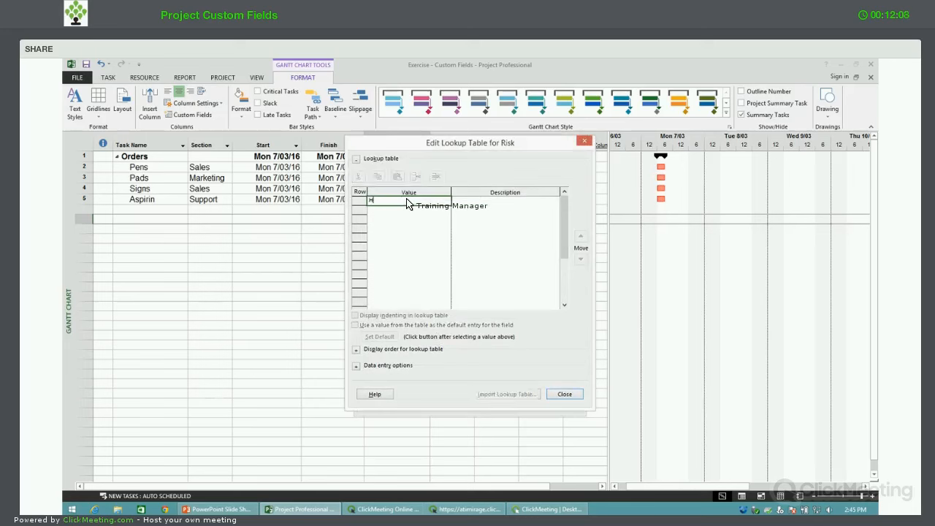
{"action": "type", "text": "igh"}
{"action": "key", "text": "Return"}
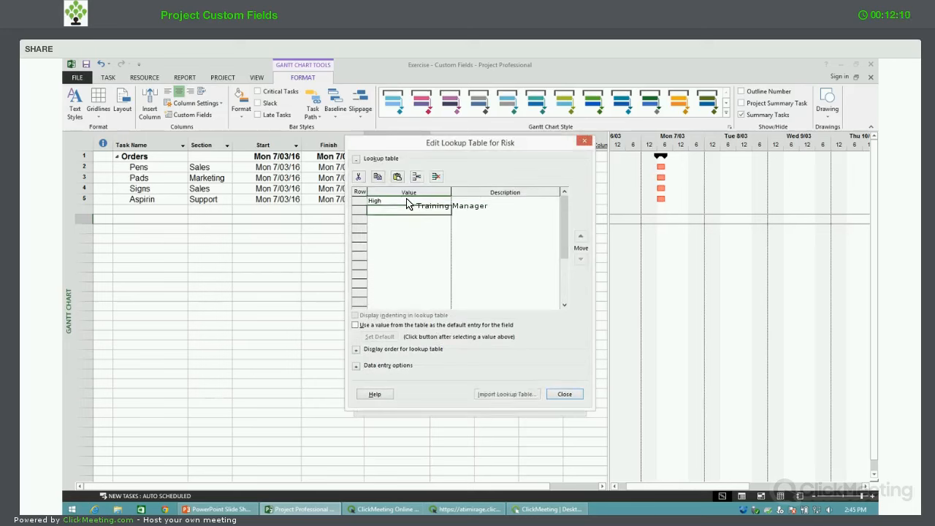
{"action": "type", "text": "Medium"}
{"action": "key", "text": "Return"}
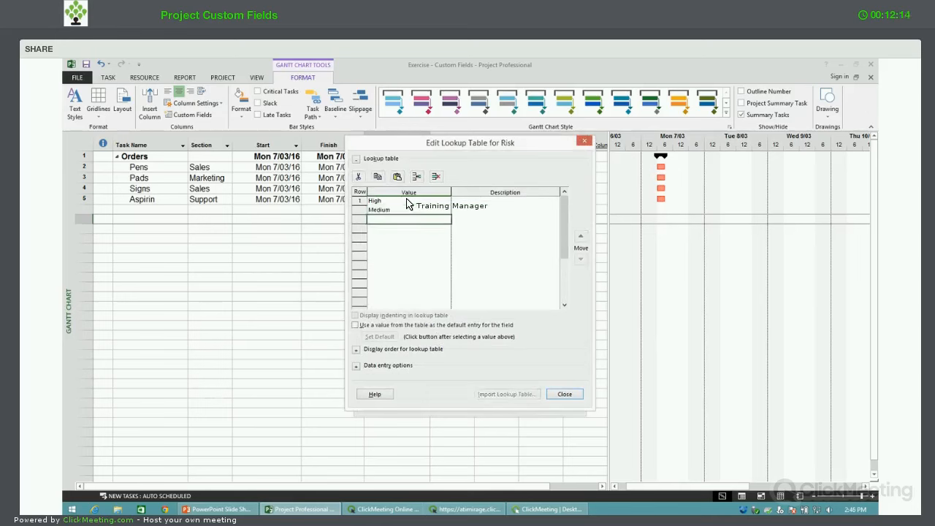
{"action": "type", "text": "Low"}
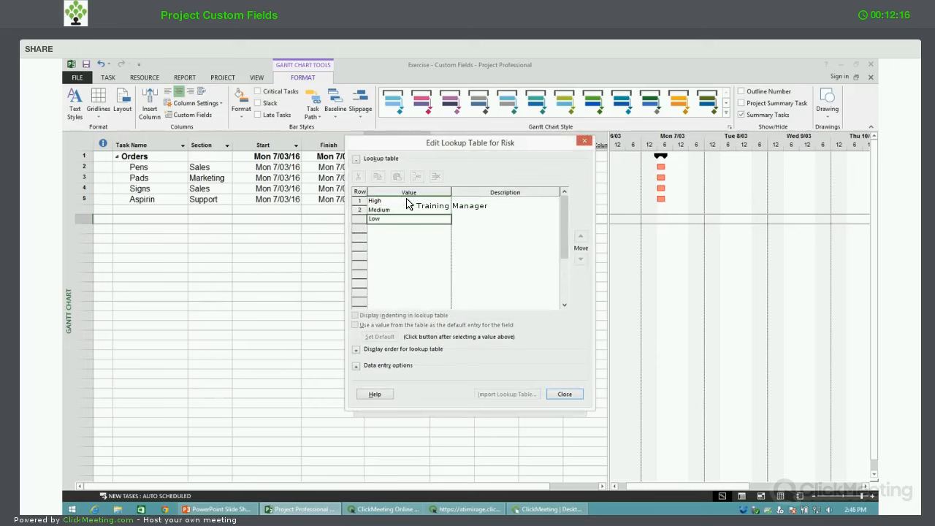
{"action": "key", "text": "Return"}
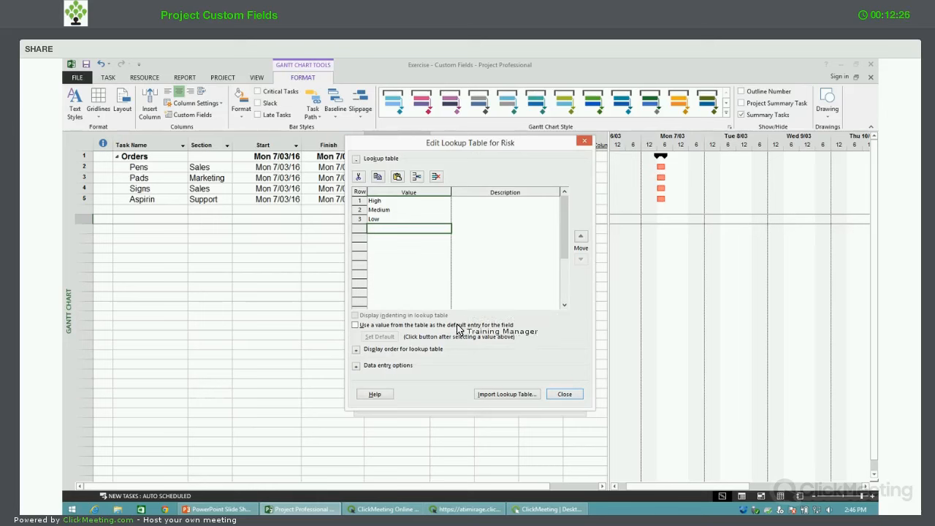
Step: Use a table value as the Risk field's default entry and make Medium that default
{"action": "left_click", "coordinate": [380, 210]}
{"action": "left_click", "coordinate": [355, 324]}
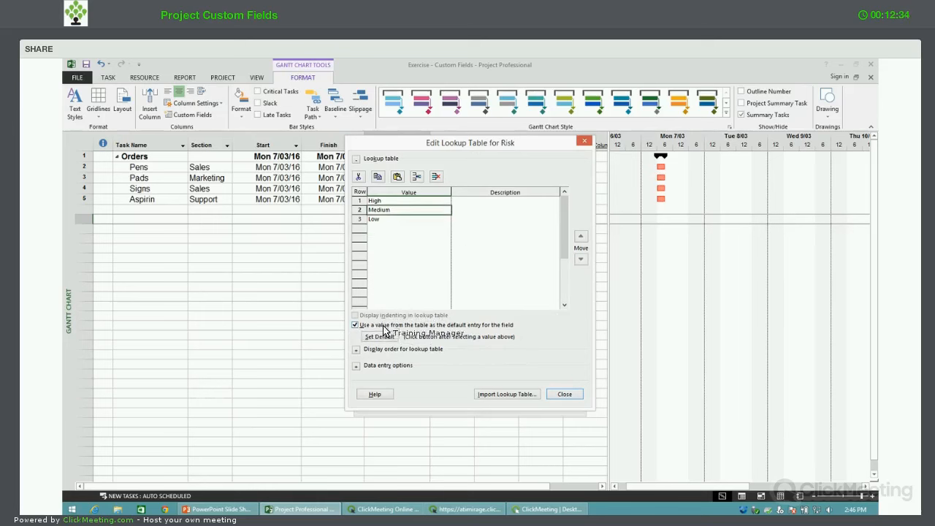
{"action": "left_click", "coordinate": [379, 337]}
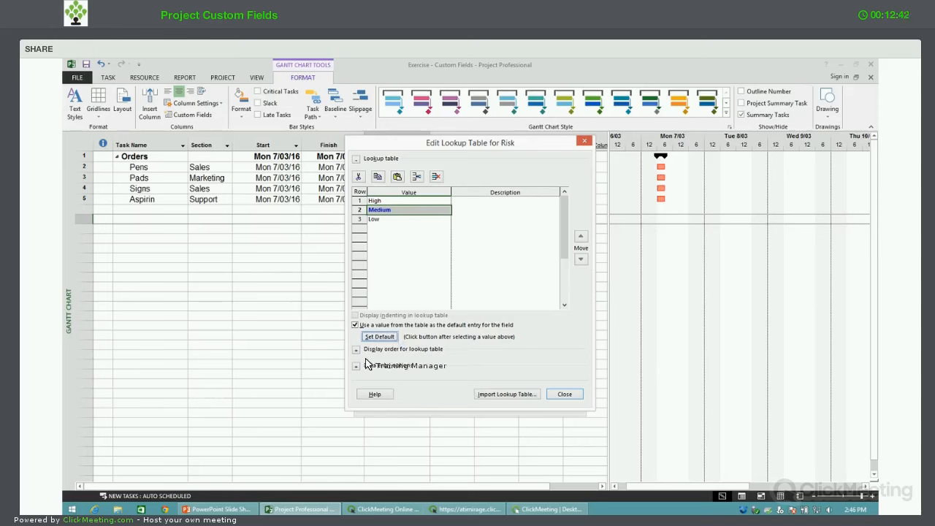
Step: Expand the lookup table's display order and data entry options, then close it and accept restricting Risk to the listed items
{"action": "left_click", "coordinate": [356, 350]}
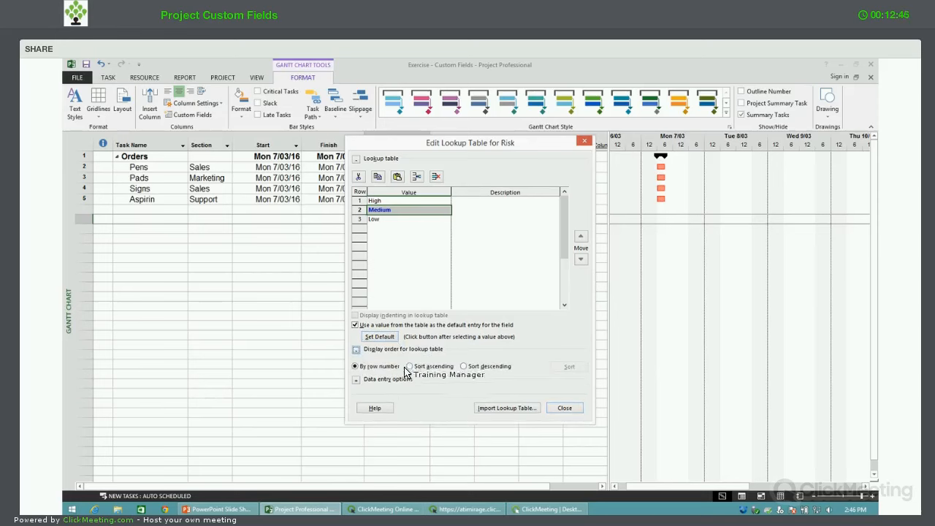
{"action": "left_click", "coordinate": [357, 380]}
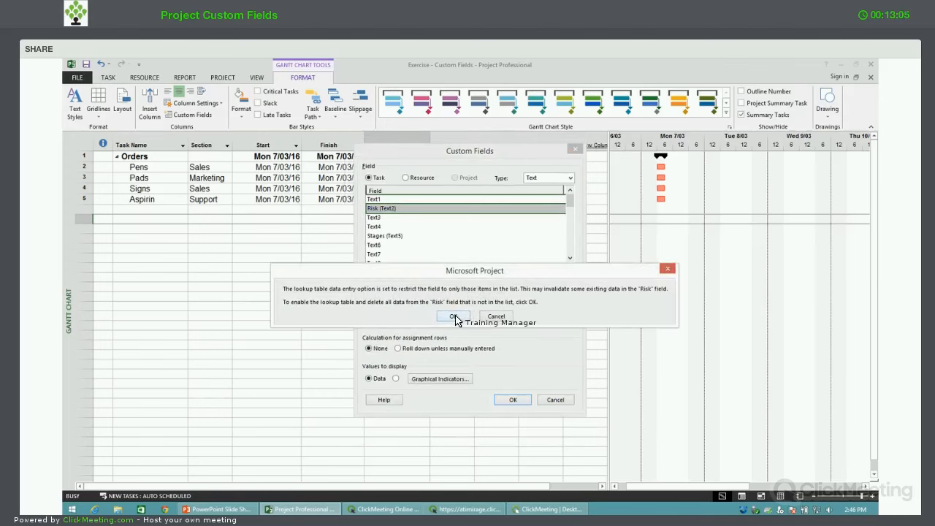
{"action": "left_click", "coordinate": [452, 316]}
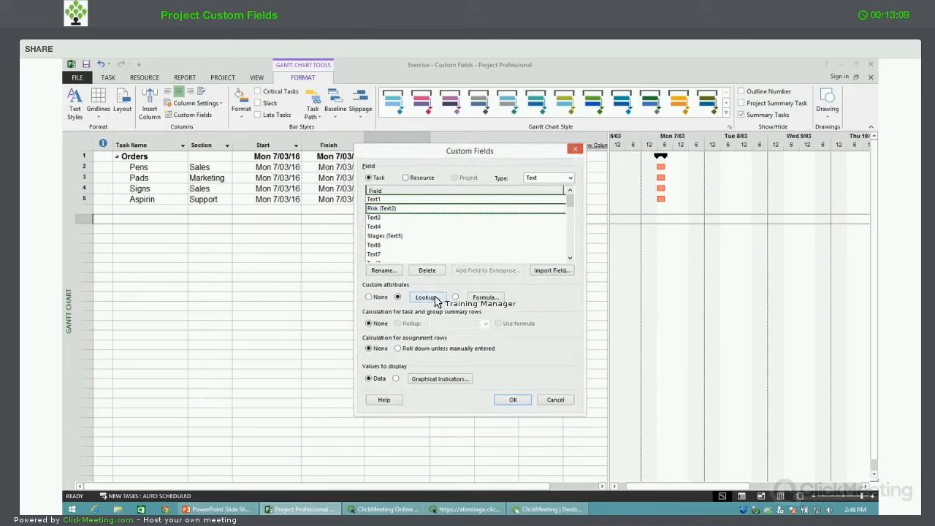
Step: Add a graphical indicator for nonsummary rows that shows a red face when Risk equals High
{"action": "left_click", "coordinate": [441, 379]}
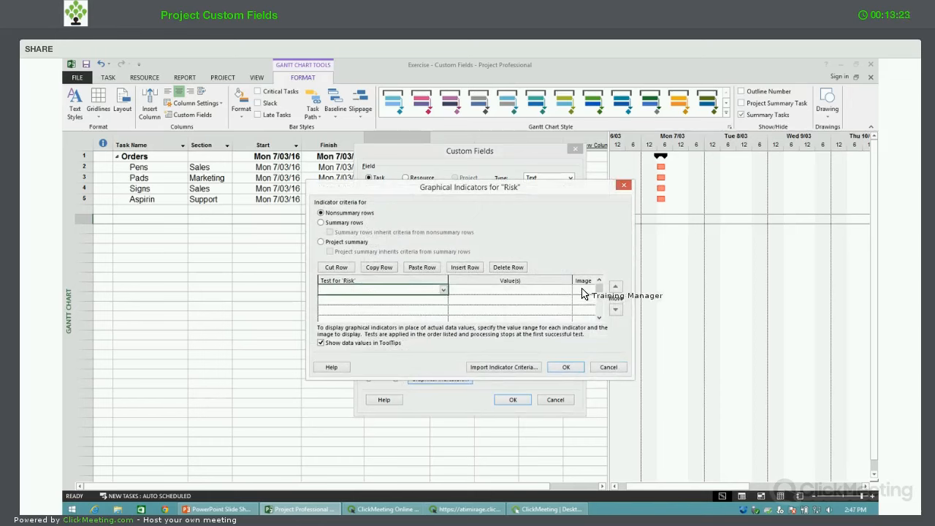
{"action": "left_click", "coordinate": [443, 295]}
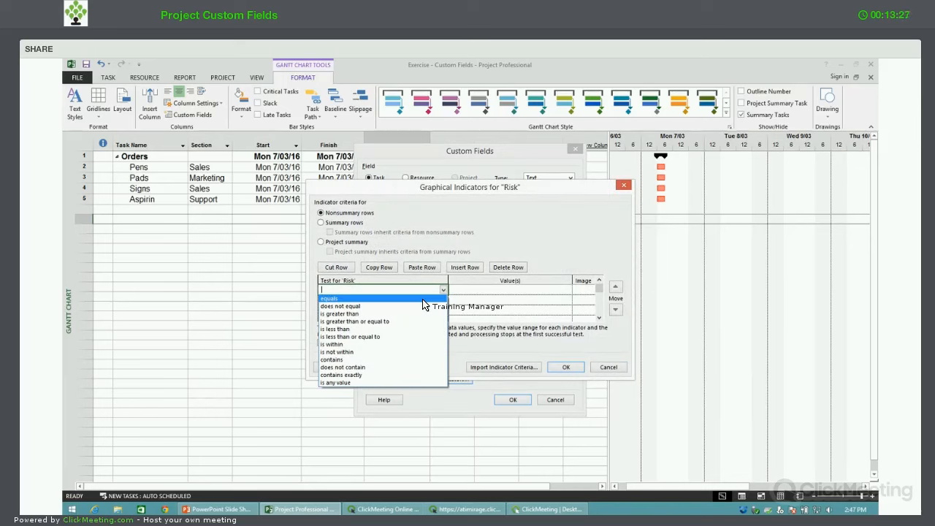
{"action": "left_click", "coordinate": [424, 299]}
{"action": "left_click", "coordinate": [559, 293]}
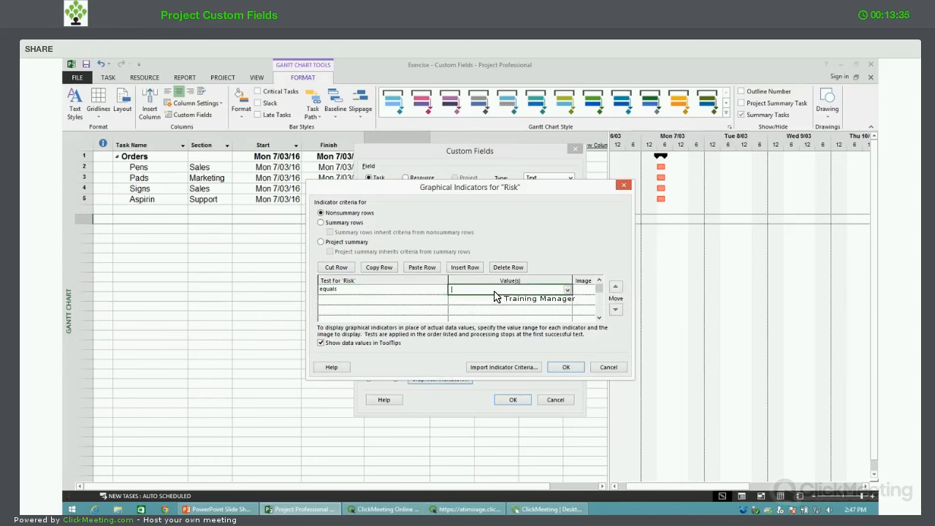
{"action": "type", "text": "High"}
{"action": "left_click", "coordinate": [591, 293]}
{"action": "left_click", "coordinate": [591, 291]}
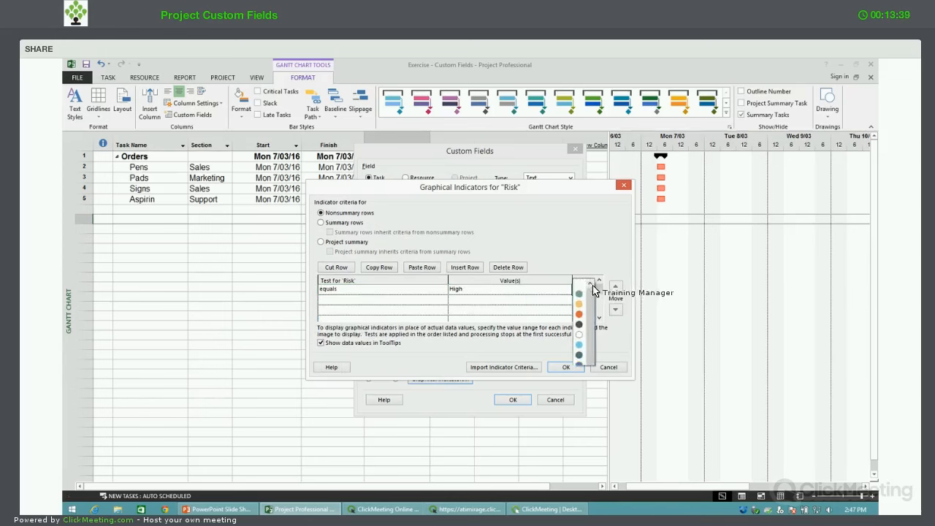
{"action": "left_click_drag", "start_coordinate": [593, 197], "coordinate": [592, 354]}
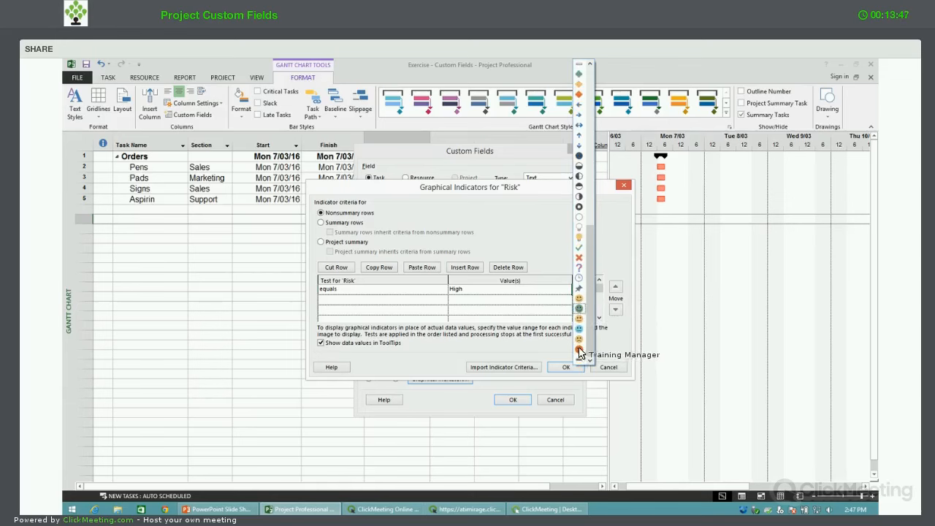
{"action": "left_click", "coordinate": [581, 352]}
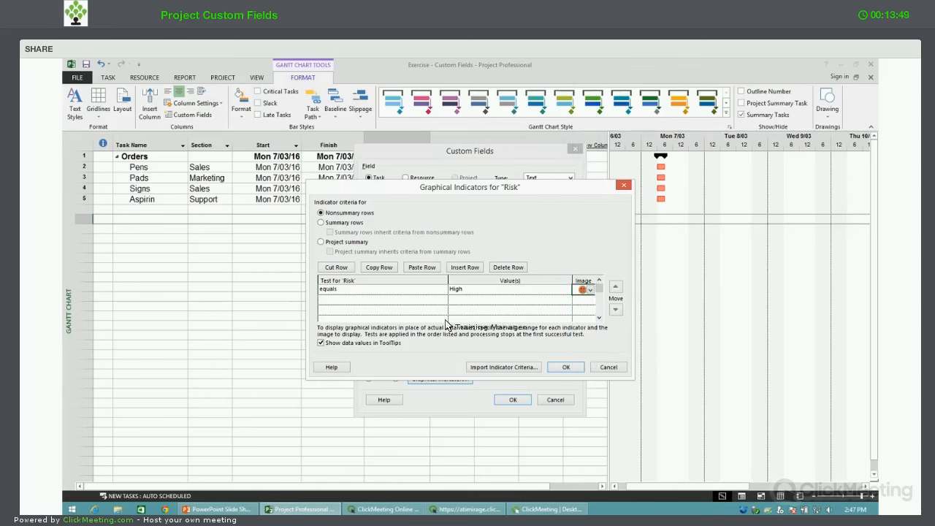
Step: Add a second nonsummary indicator showing a green face when Risk equals Low, and accept the indicator and custom field settings
{"action": "left_click", "coordinate": [388, 301]}
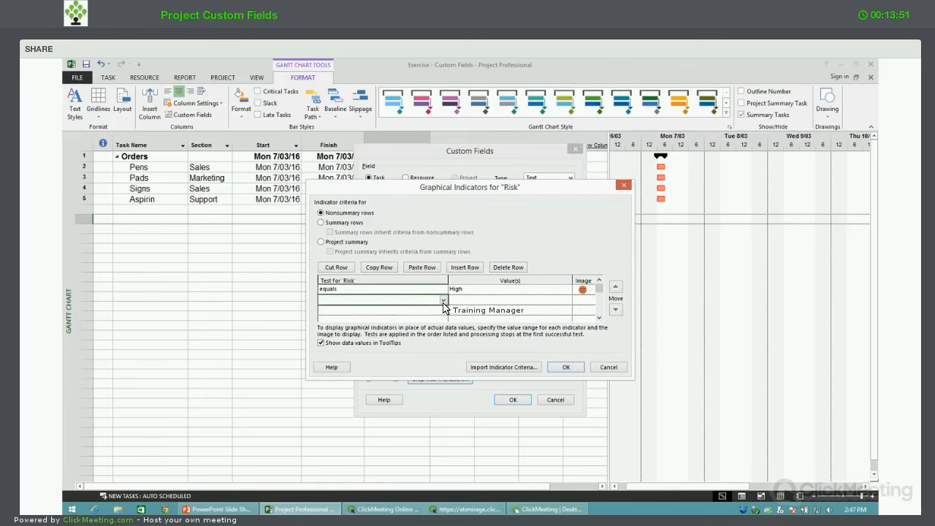
{"action": "left_click", "coordinate": [443, 300]}
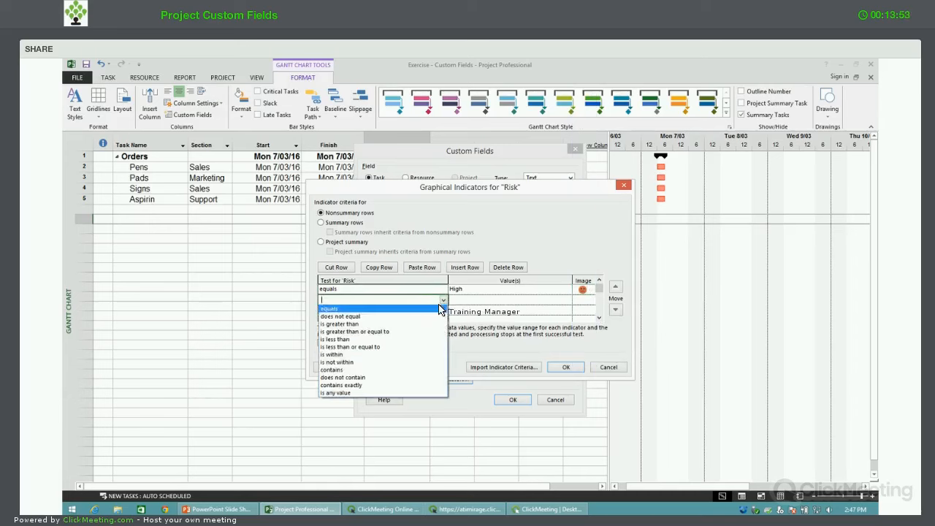
{"action": "left_click", "coordinate": [462, 301]}
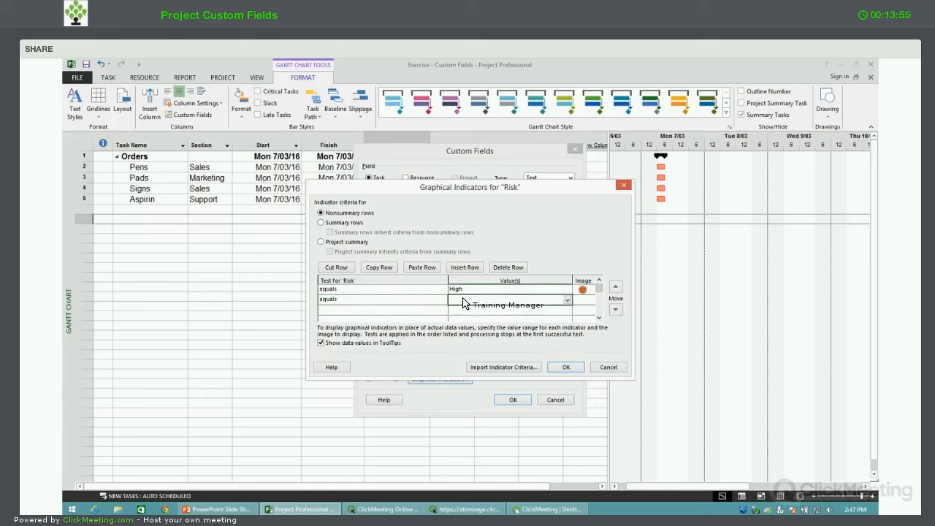
{"action": "type", "text": "Low"}
{"action": "left_click", "coordinate": [589, 301]}
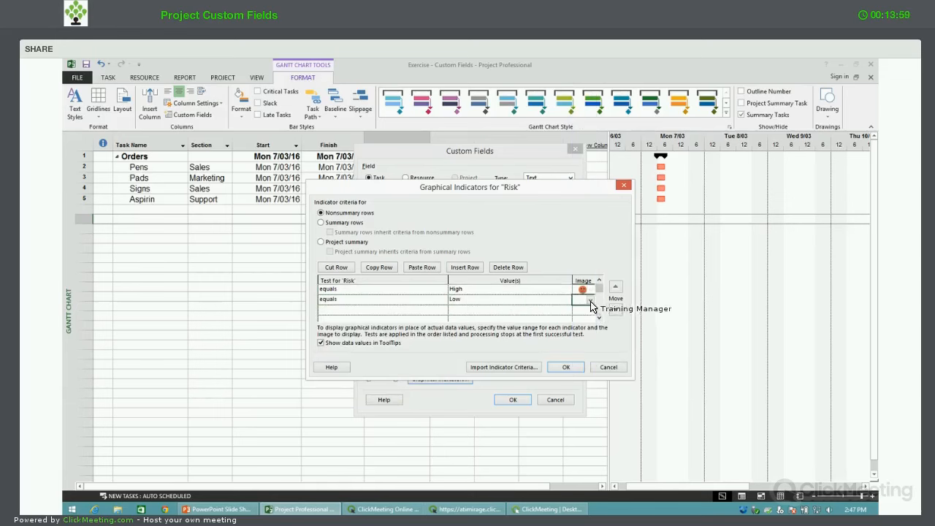
{"action": "left_click", "coordinate": [590, 301]}
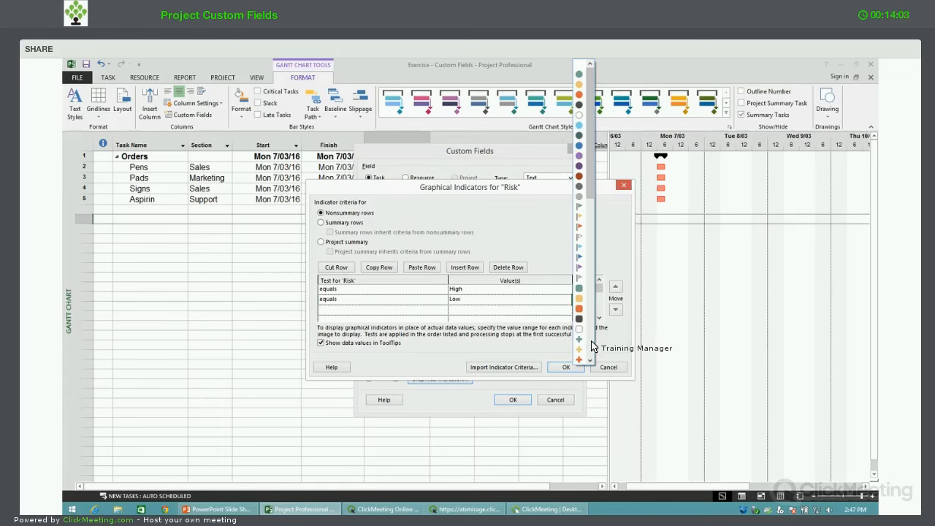
{"action": "scroll", "coordinate": [585, 318], "scroll_direction": "down", "scroll_amount": 5}
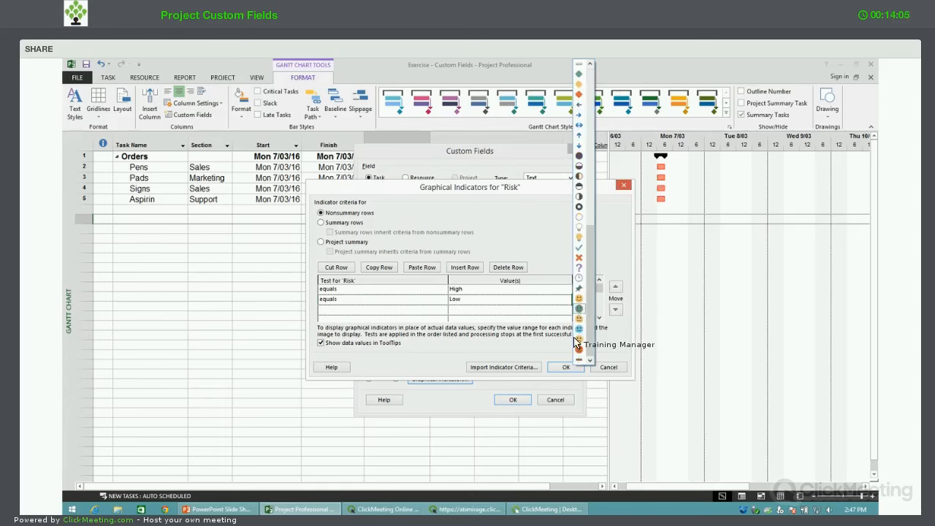
{"action": "left_click", "coordinate": [576, 340]}
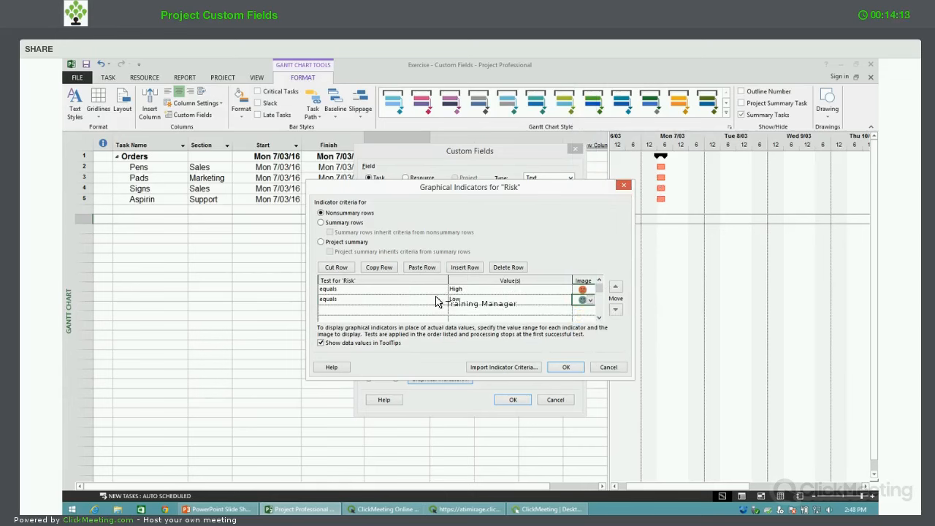
{"action": "left_click", "coordinate": [567, 368]}
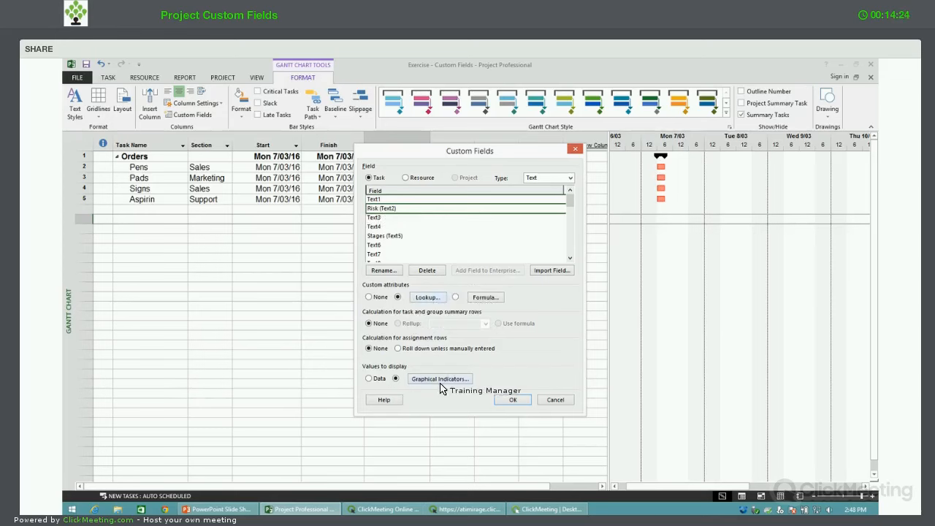
{"action": "left_click", "coordinate": [511, 401]}
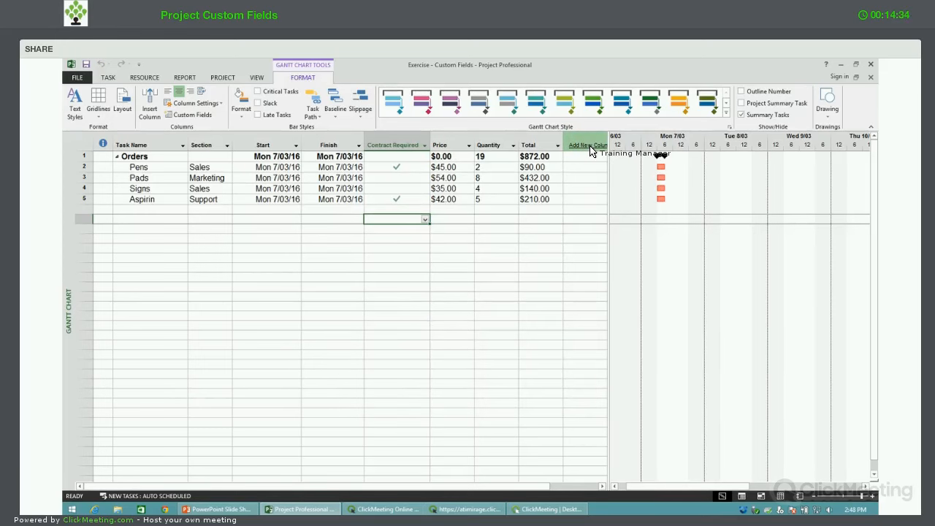
Step: Add the Risk (Text2) field as a new column after Total in the task table
{"action": "left_click", "coordinate": [590, 149]}
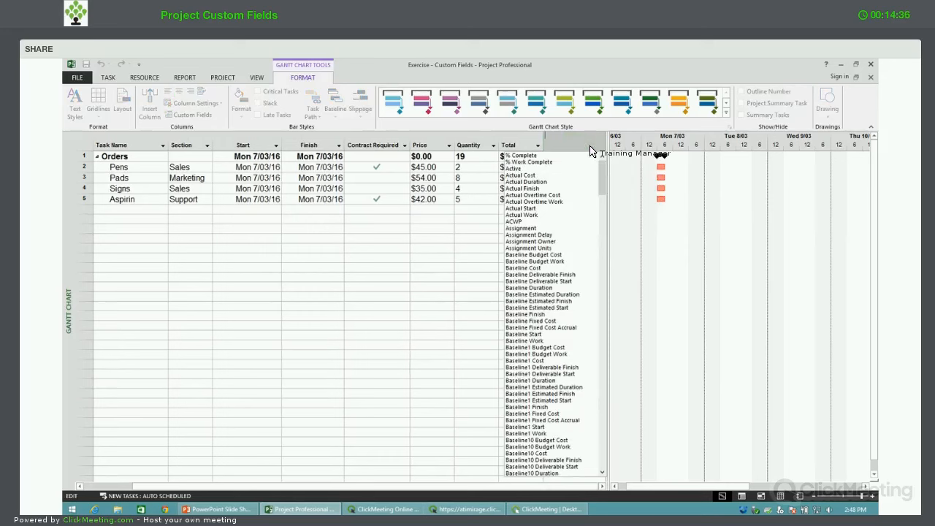
{"action": "type", "text": "r"}
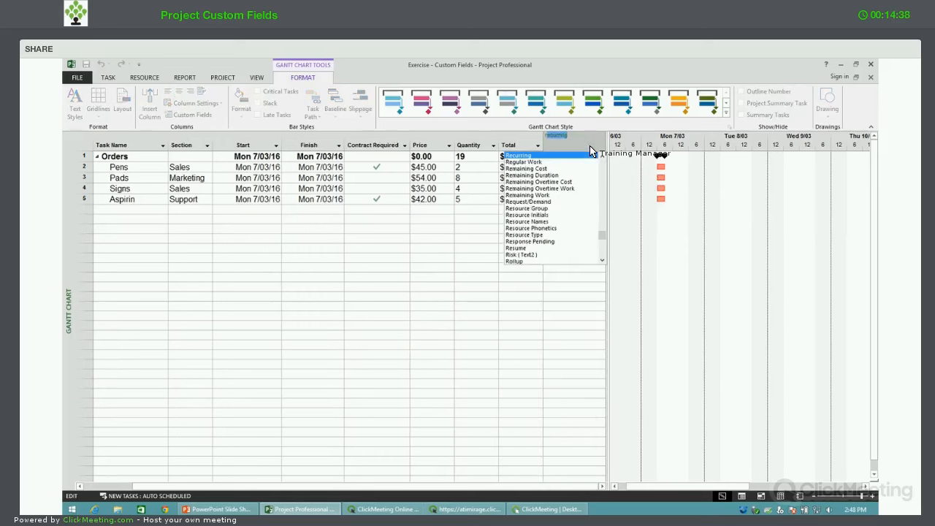
{"action": "type", "text": "isk (Text2"}
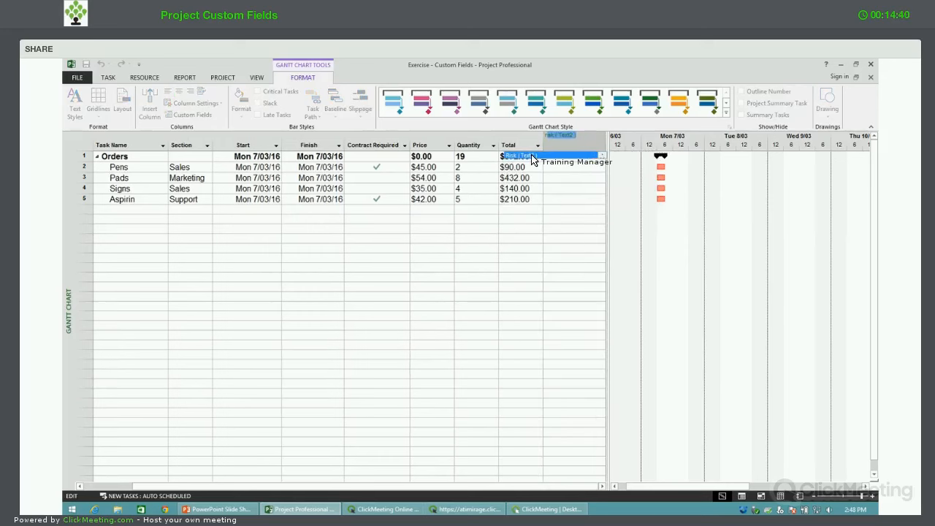
{"action": "left_click", "coordinate": [533, 158]}
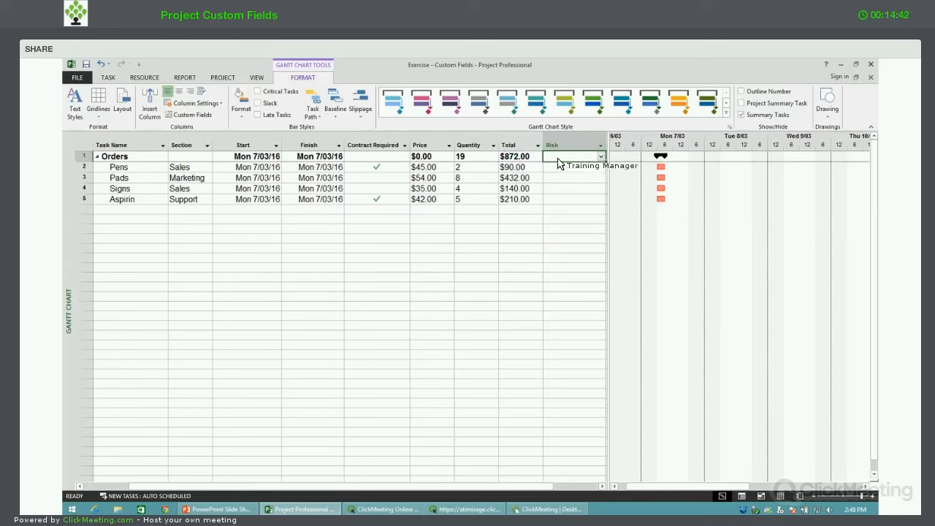
Step: Set Risk to High for the Orders summary task and to Medium for Pens
{"action": "left_click", "coordinate": [601, 157]}
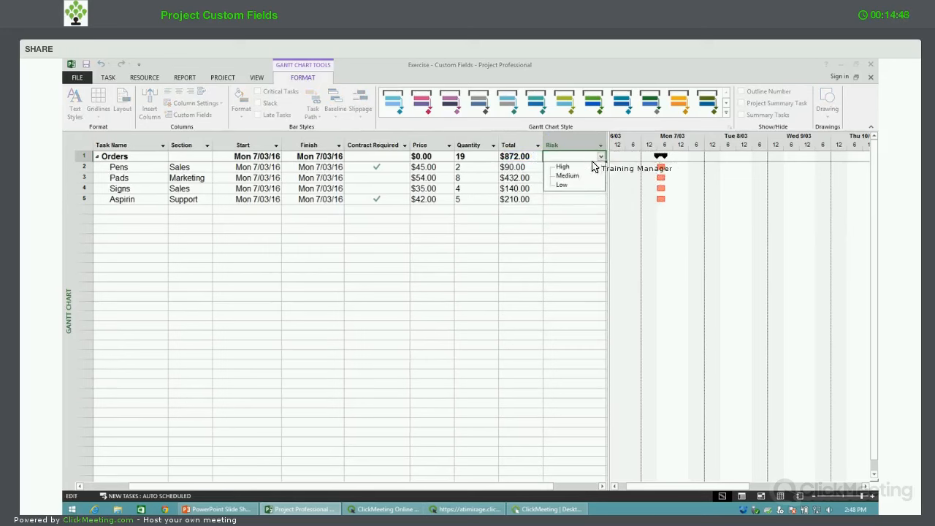
{"action": "left_click", "coordinate": [579, 171]}
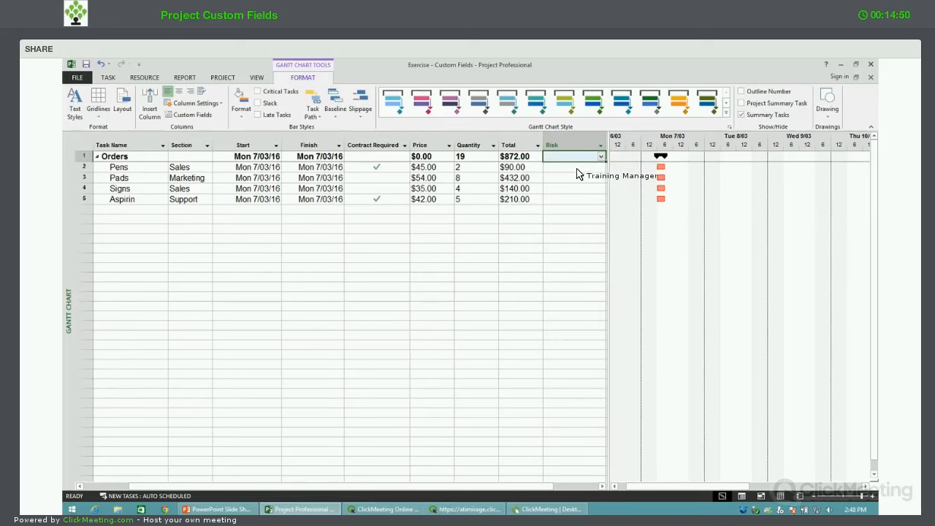
{"action": "left_click", "coordinate": [599, 168]}
{"action": "left_click", "coordinate": [601, 168]}
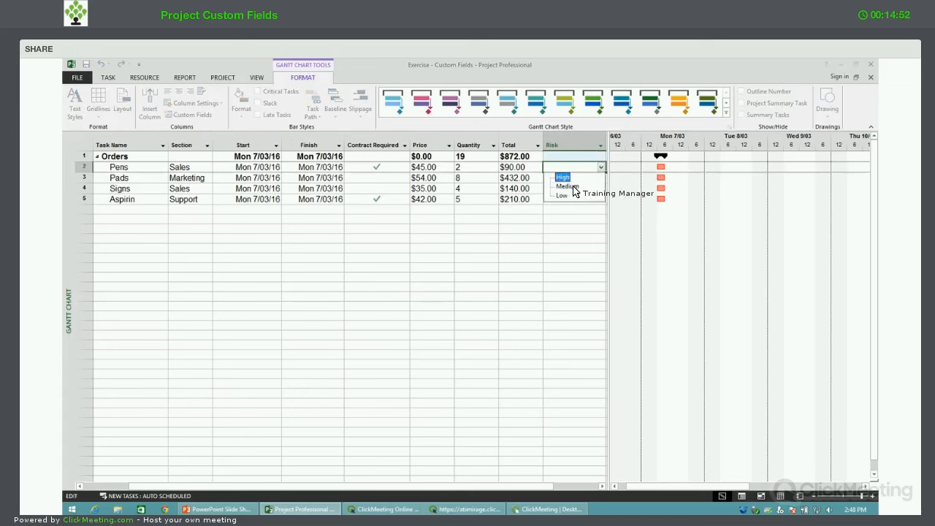
{"action": "left_click", "coordinate": [577, 187]}
Step: Set Risk to Low for Pads and to High for Signs
{"action": "left_click", "coordinate": [600, 180]}
{"action": "left_click", "coordinate": [601, 178]}
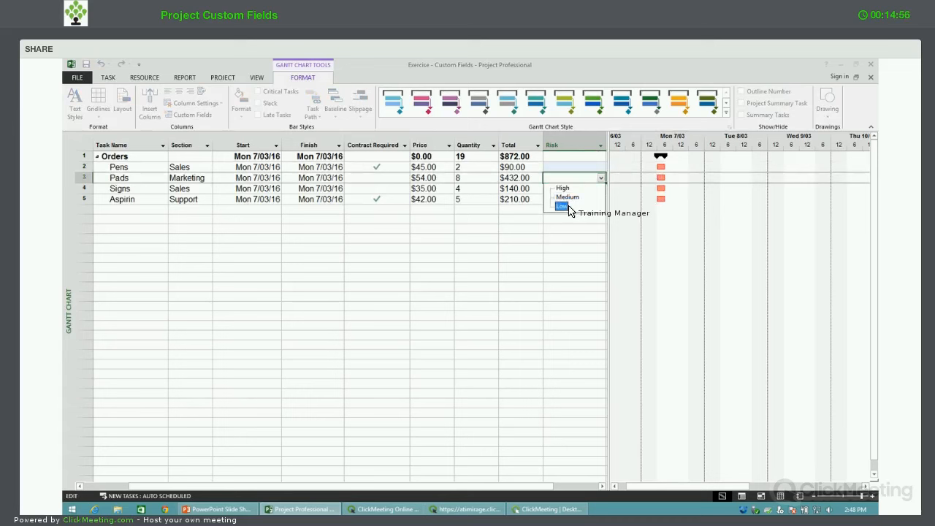
{"action": "left_click", "coordinate": [561, 206]}
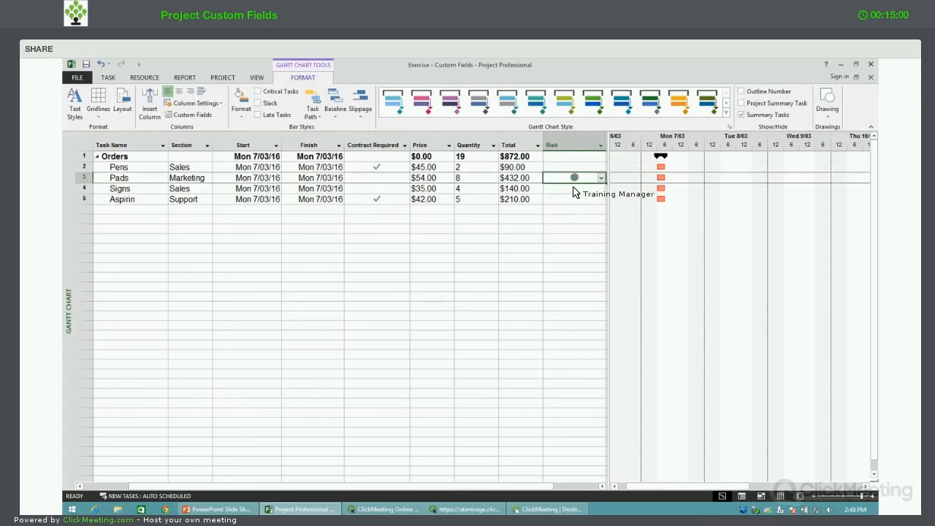
{"action": "left_click", "coordinate": [598, 191]}
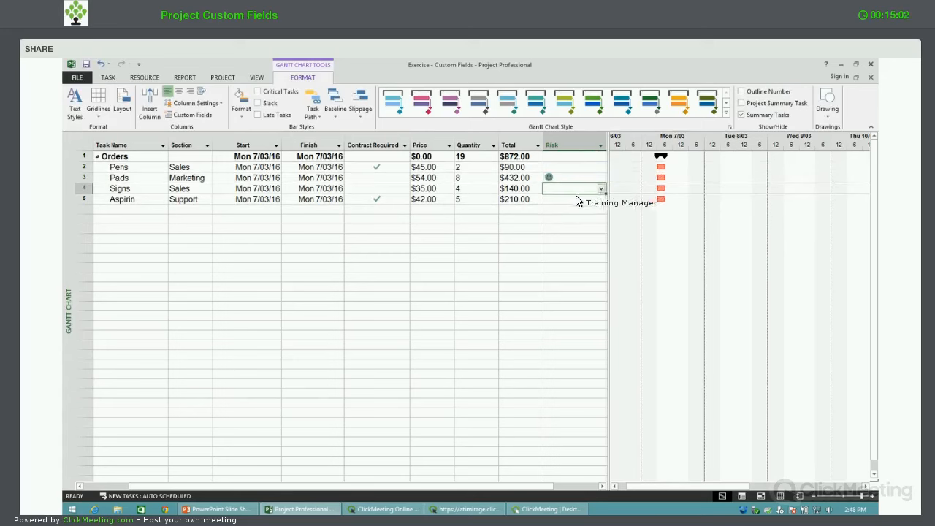
{"action": "left_click", "coordinate": [601, 189]}
{"action": "left_click", "coordinate": [562, 199]}
{"action": "left_click", "coordinate": [561, 211]}
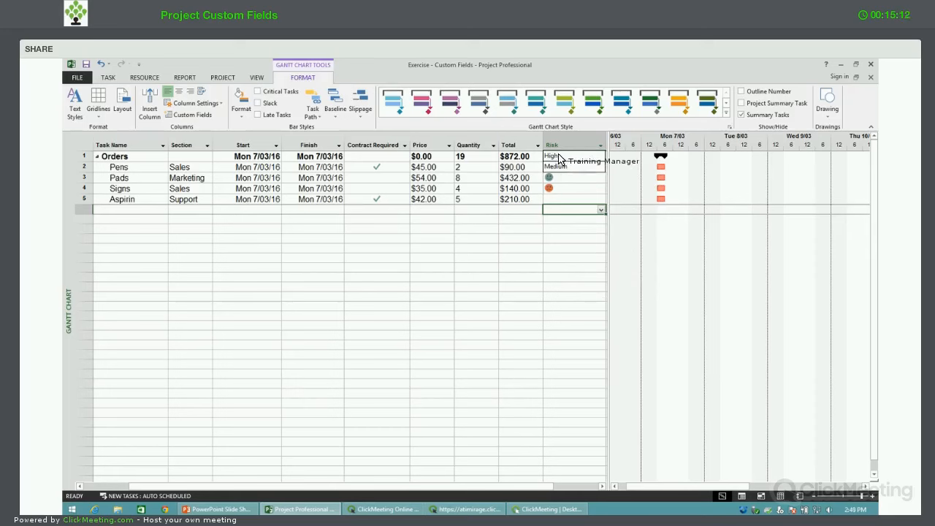
{"action": "left_click", "coordinate": [559, 231]}
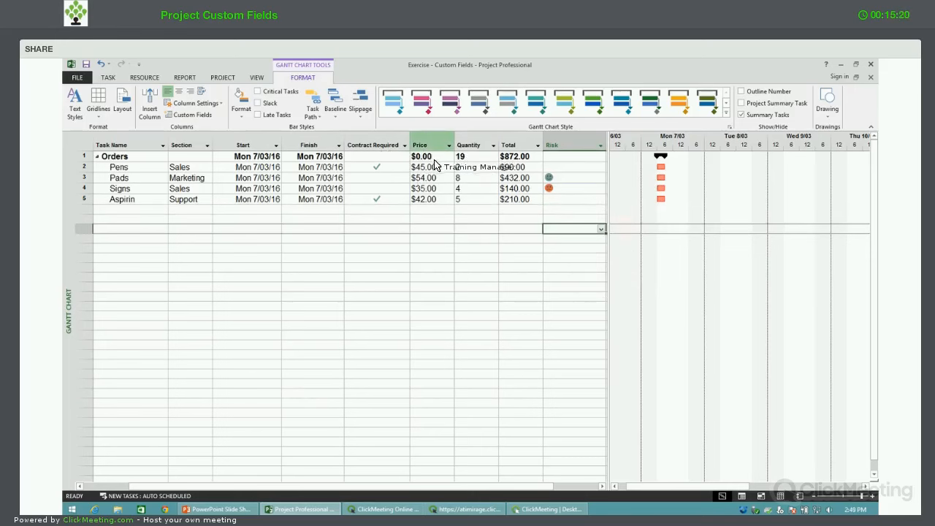
Step: Review the Total custom field's formula and its summary-row rollup setting, and close its settings without changing them
{"action": "right_click", "coordinate": [512, 150]}
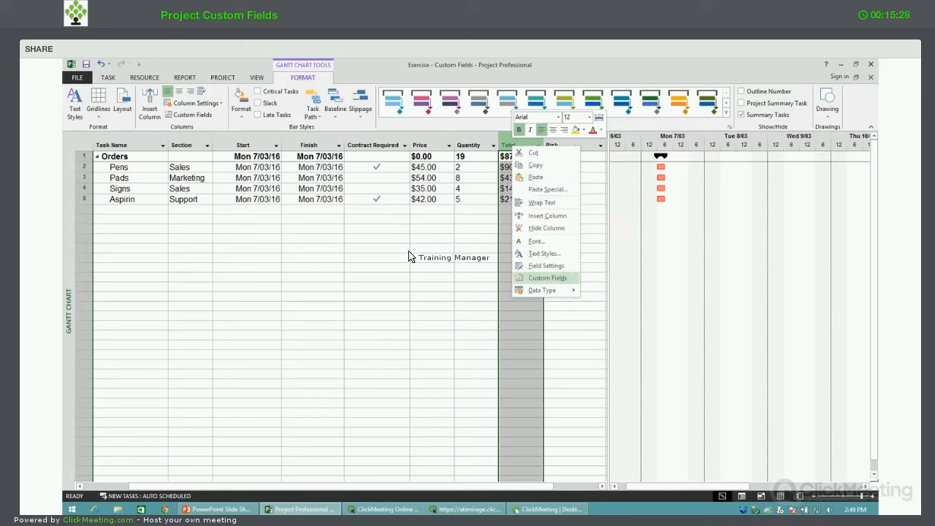
{"action": "key", "text": "Return"}
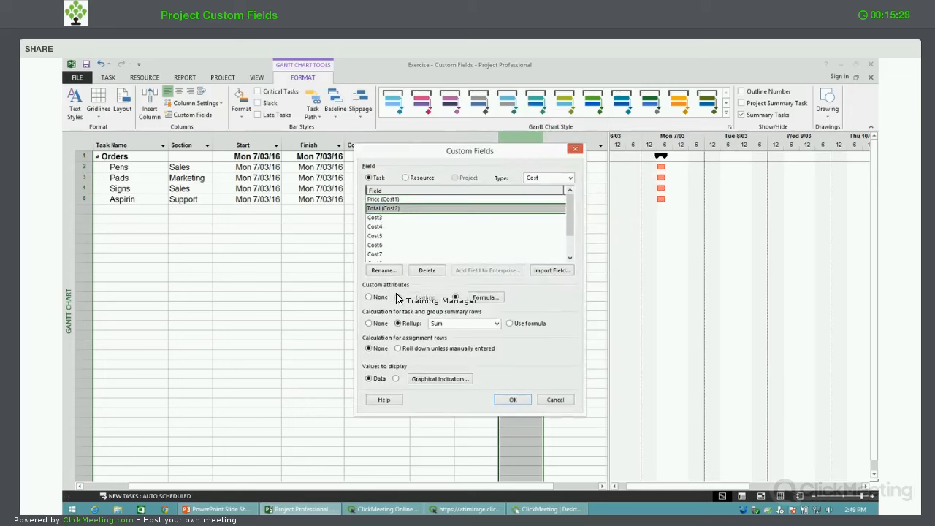
{"action": "left_click", "coordinate": [484, 298]}
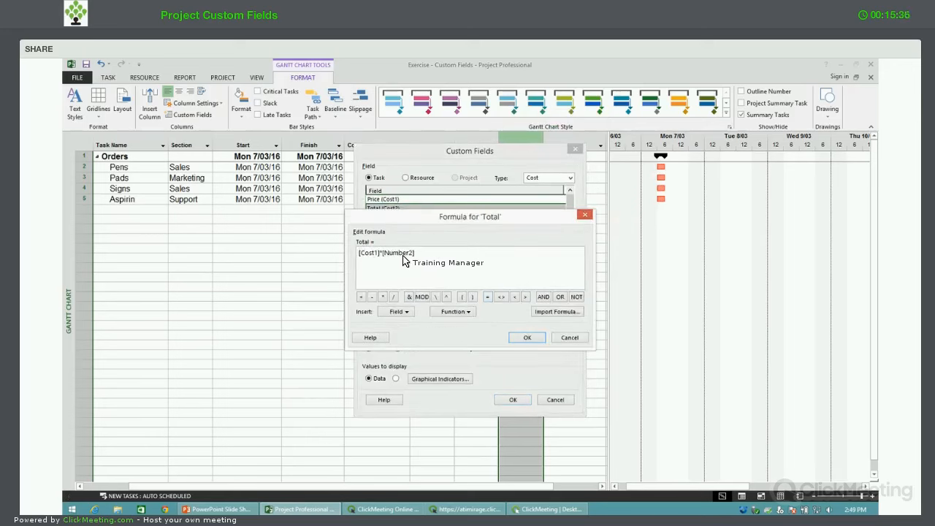
{"action": "left_click", "coordinate": [526, 339]}
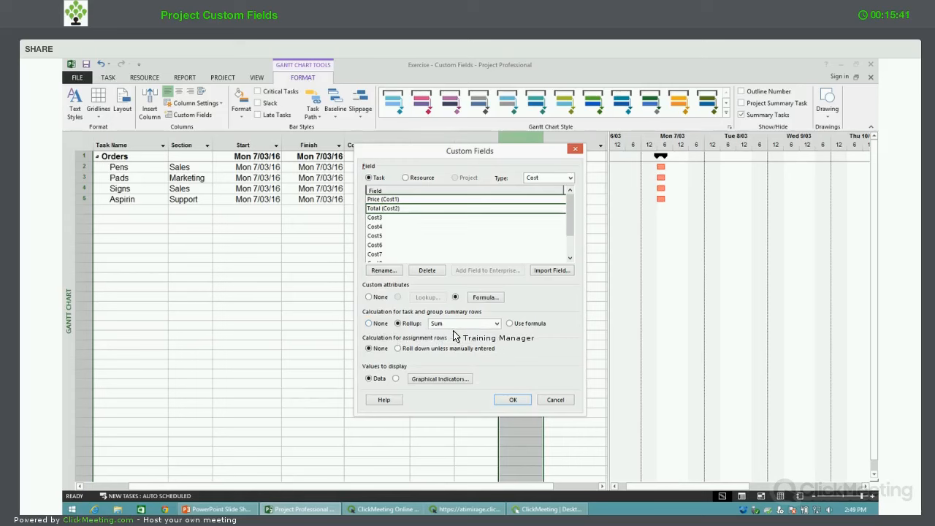
{"action": "left_click", "coordinate": [511, 401]}
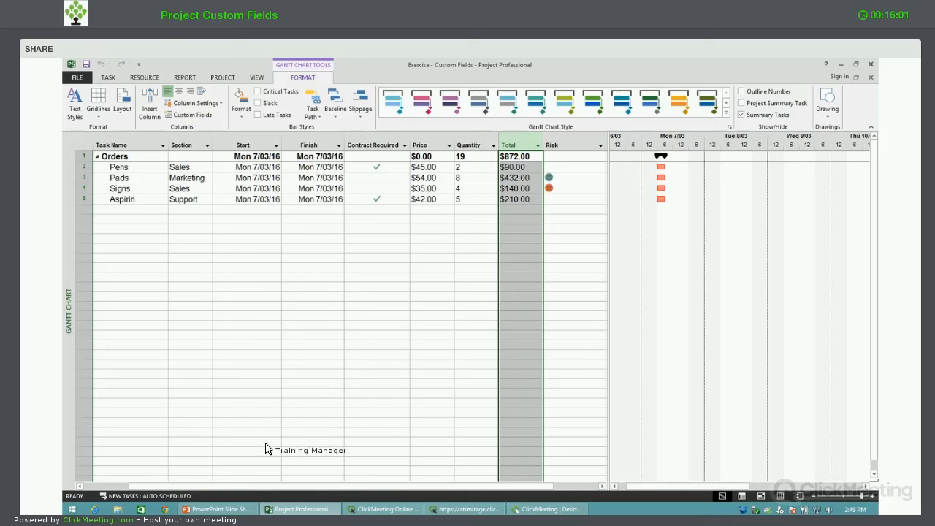
Step: Show the Limitations slide in the PowerPoint slide show, and check the Section column's underlying field name in Project
{"action": "left_click", "coordinate": [220, 510]}
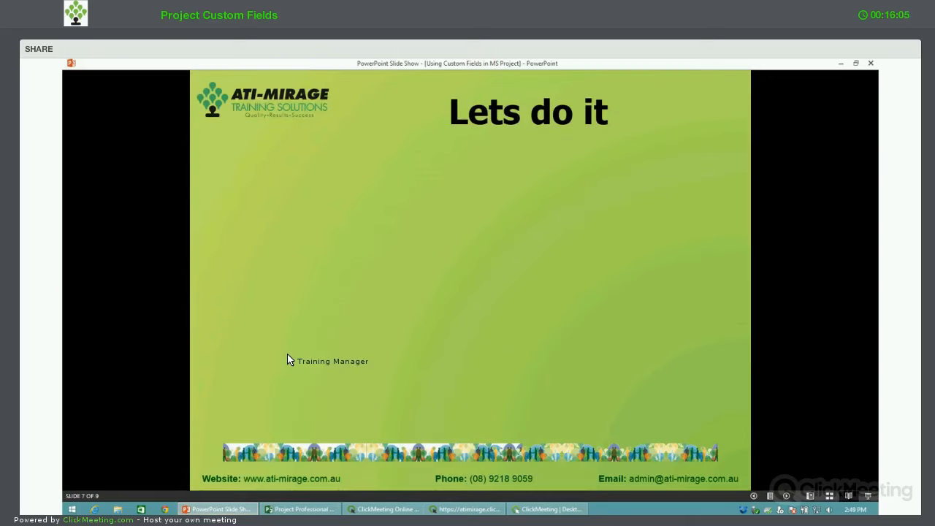
{"action": "left_click", "coordinate": [673, 461]}
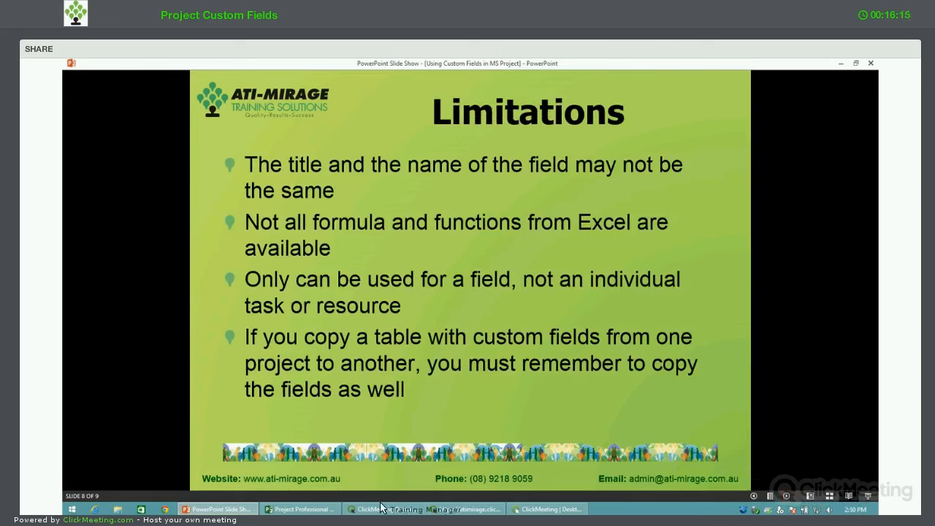
{"action": "left_click", "coordinate": [308, 512]}
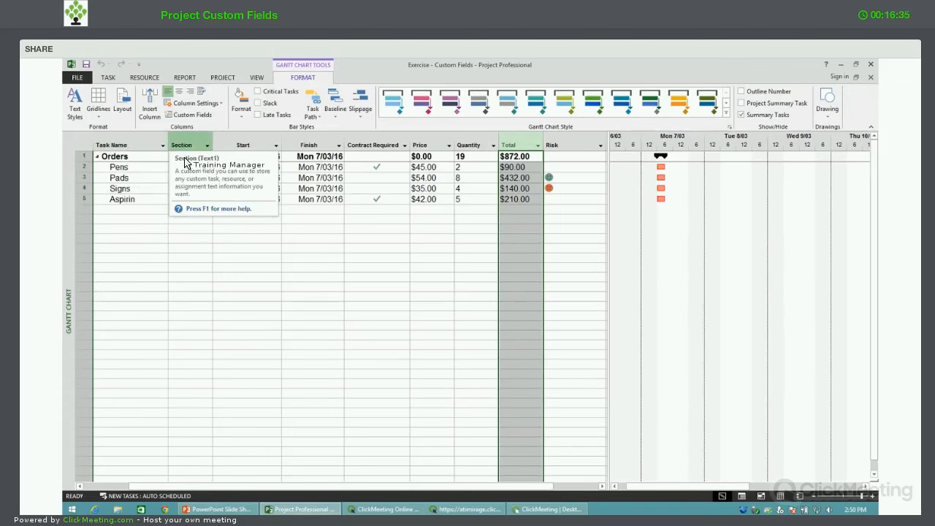
{"action": "left_click", "coordinate": [219, 510]}
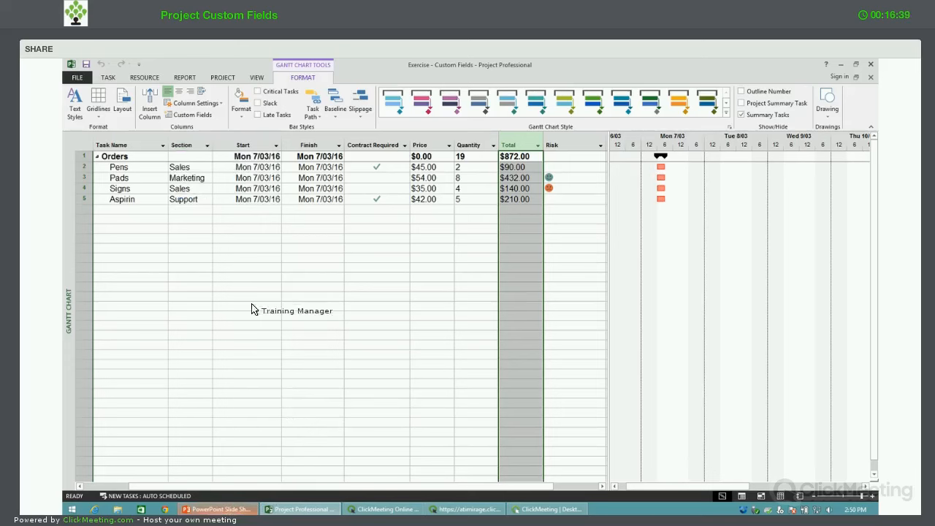